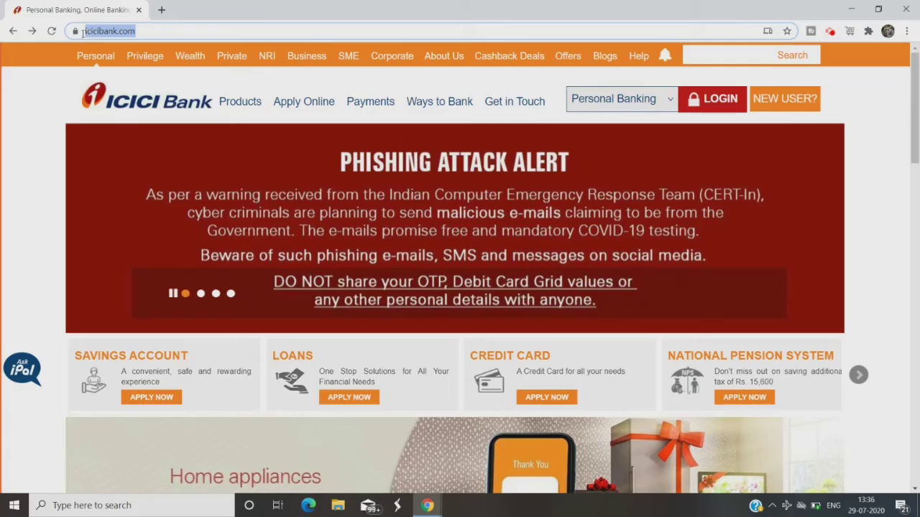
# Step: Go to the bottom of the ICICI Bank homepage to reach the Internet Banking login
pyautogui.press('End')
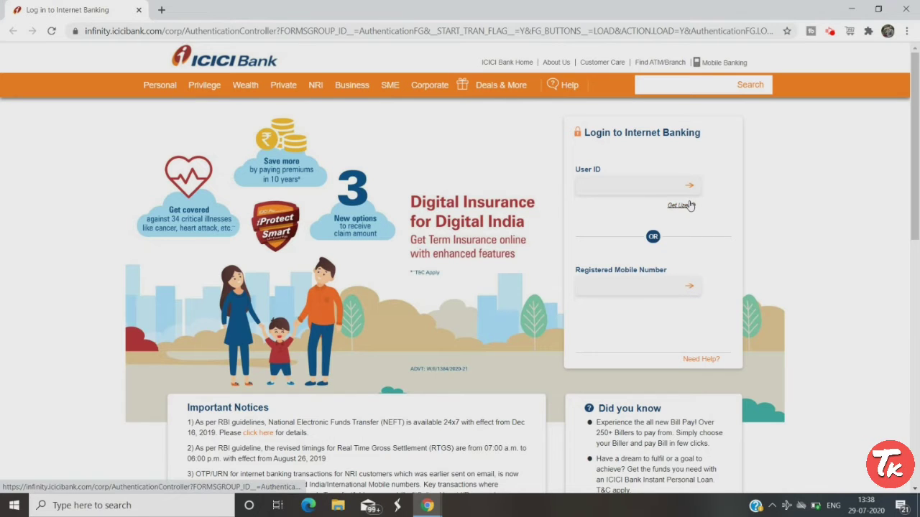
# Step: Retrieve the User ID by Bank Account lookup, entering the account number and registered mobile details
pyautogui.click(683, 206)
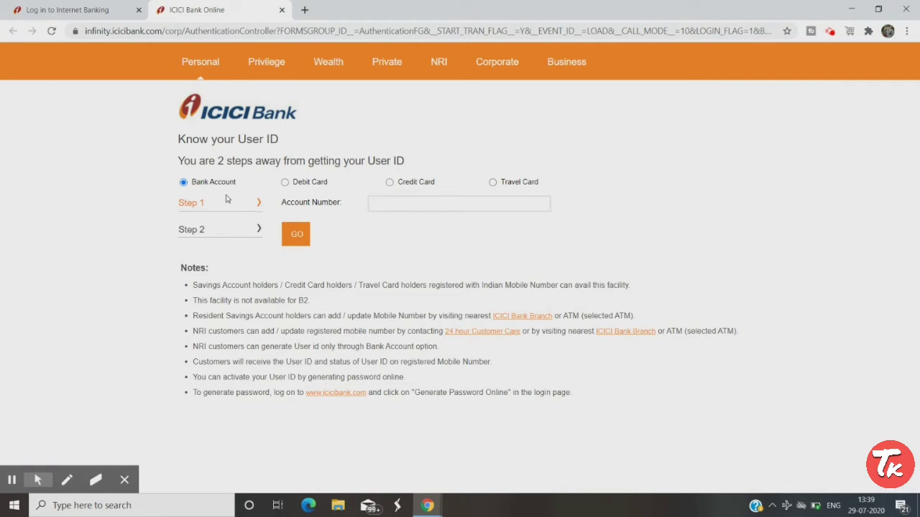
pyautogui.click(286, 183)
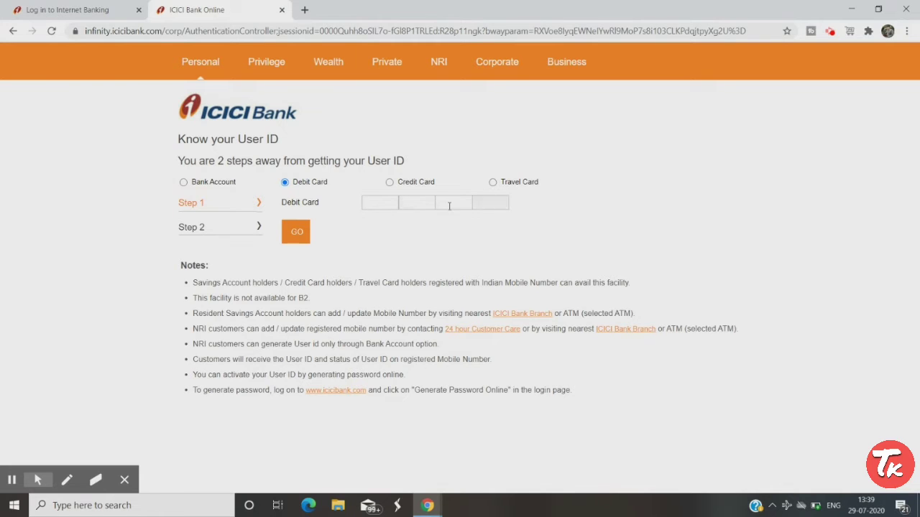
pyautogui.click(185, 183)
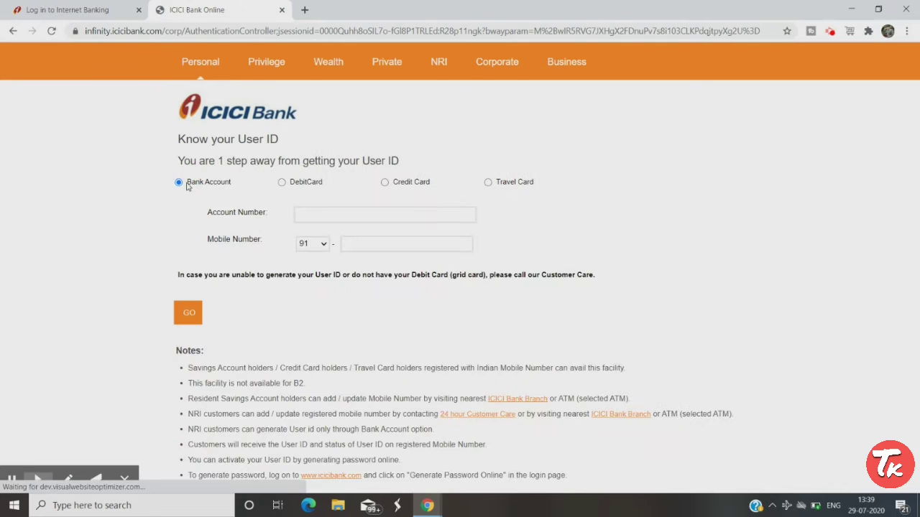
pyautogui.click(335, 213)
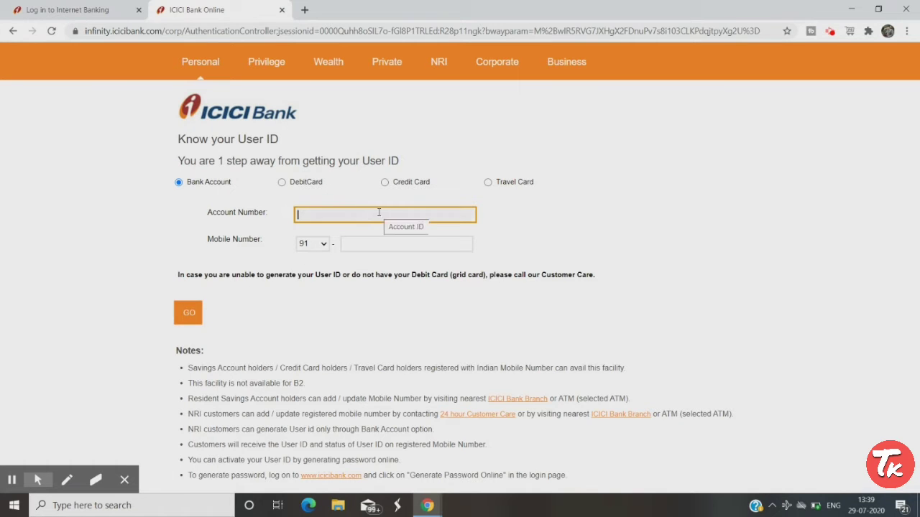
pyautogui.write('15')
pyautogui.click(12, 480)
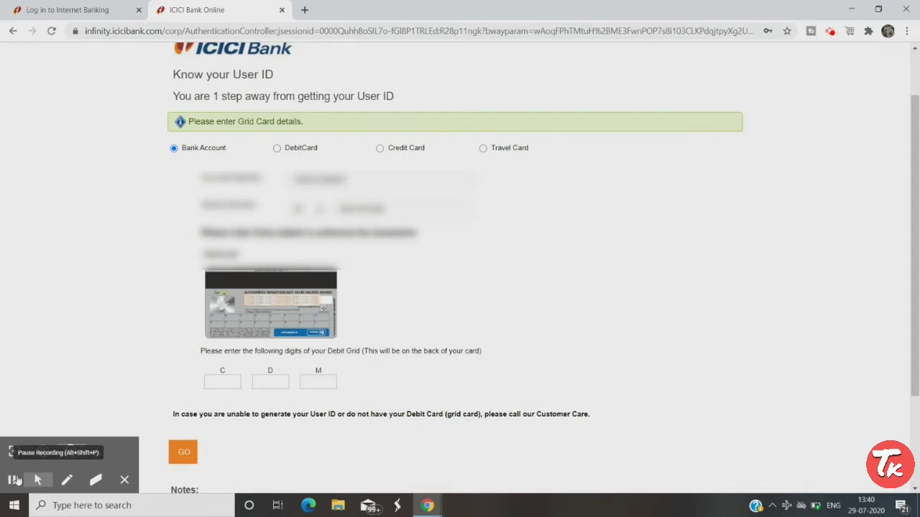
pyautogui.click(124, 480)
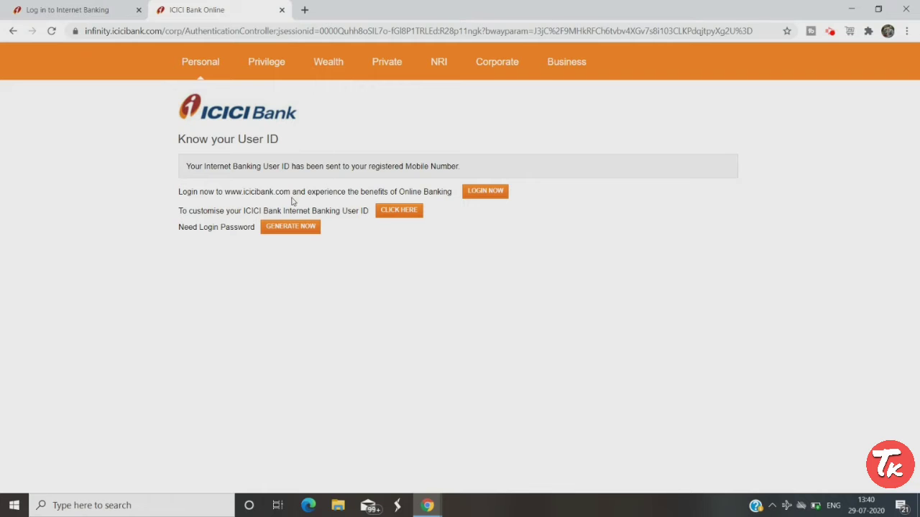
# Step: Start password generation and enter the User ID and registered mobile number
pyautogui.click(306, 231)
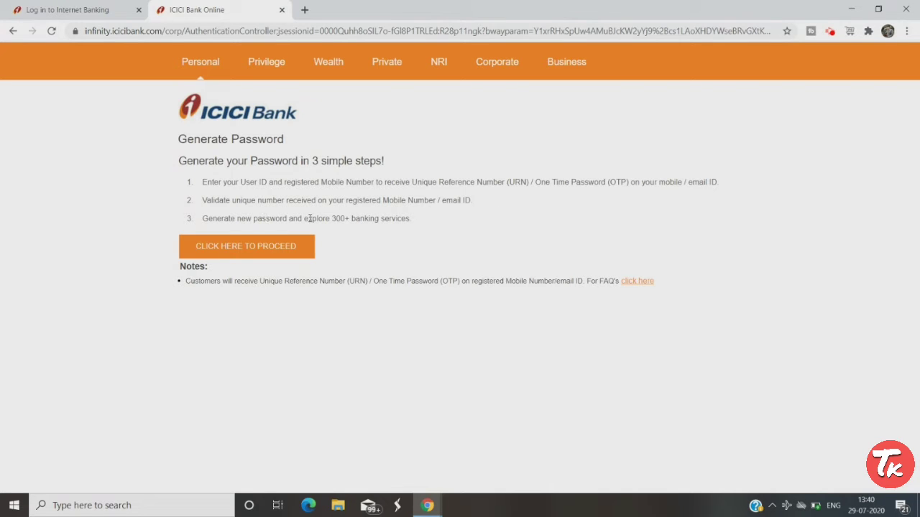
pyautogui.click(256, 254)
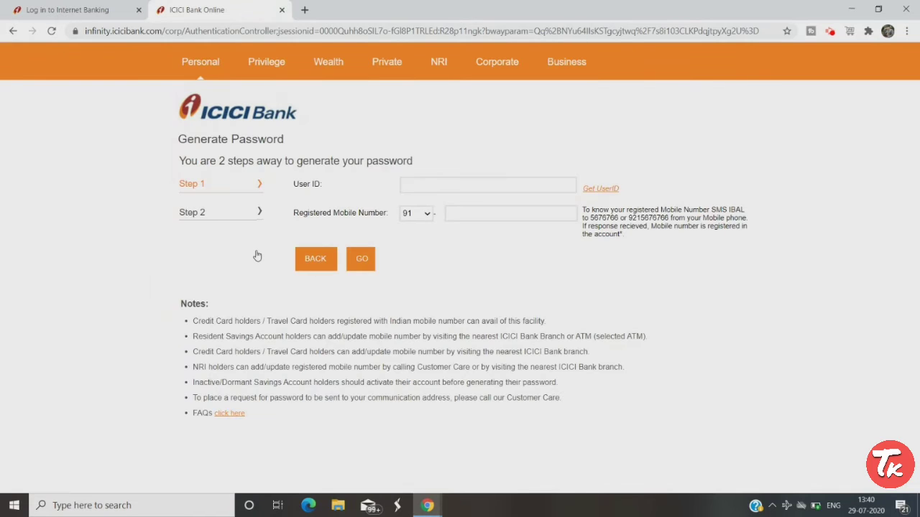
pyautogui.click(468, 181)
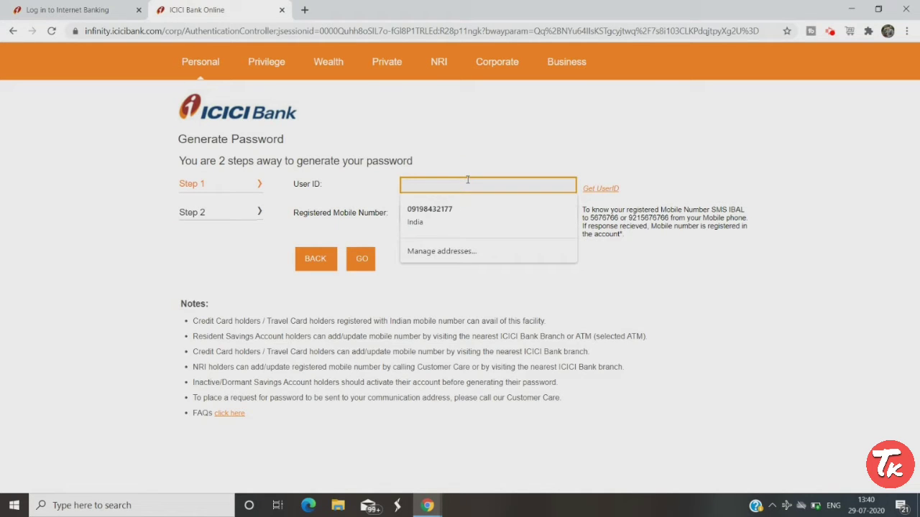
pyautogui.click(307, 200)
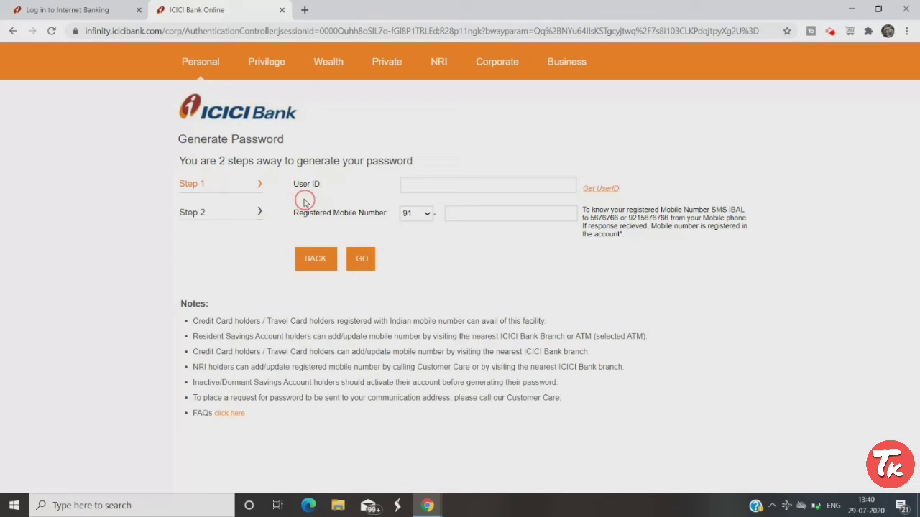
pyautogui.click(480, 211)
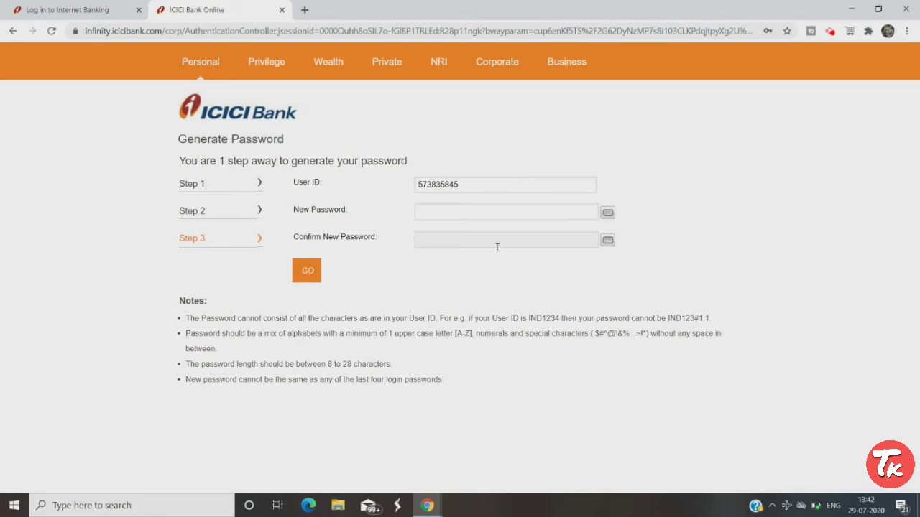
# Step: Enter the new login password, confirm it, and submit
pyautogui.click(466, 212)
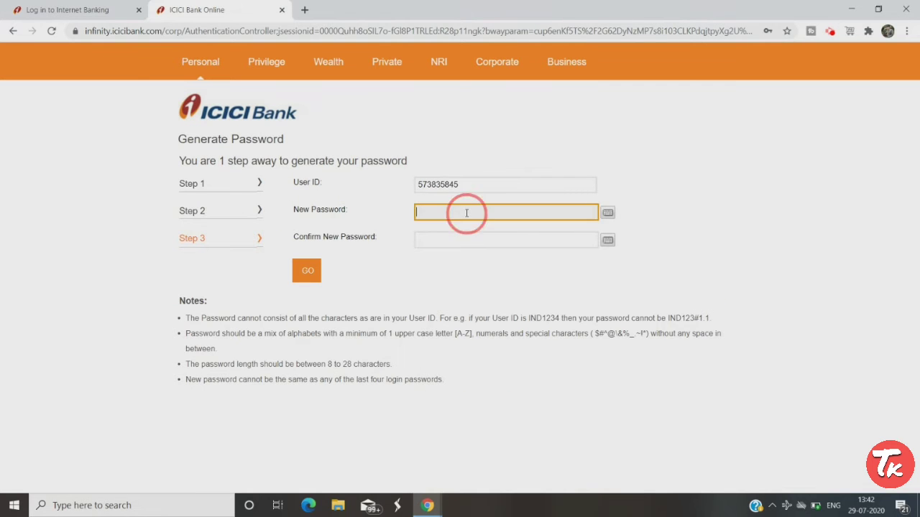
pyautogui.click(454, 253)
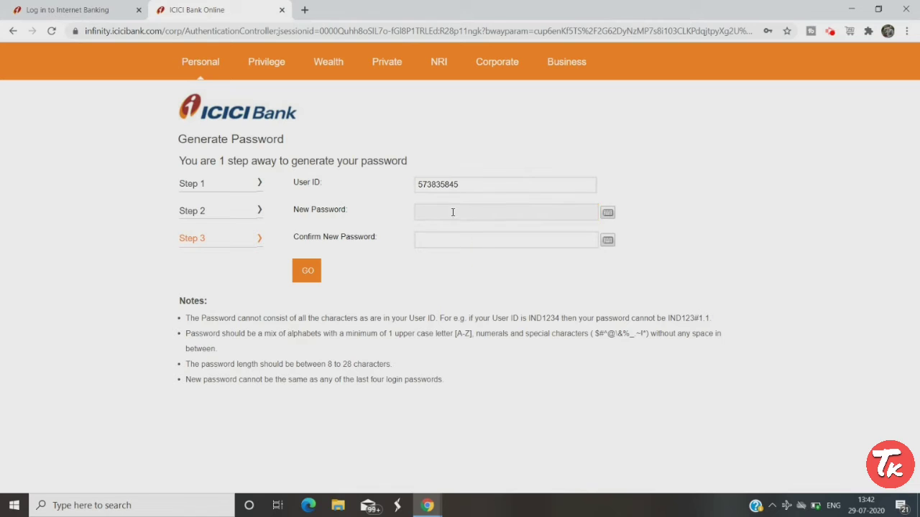
pyautogui.click(445, 216)
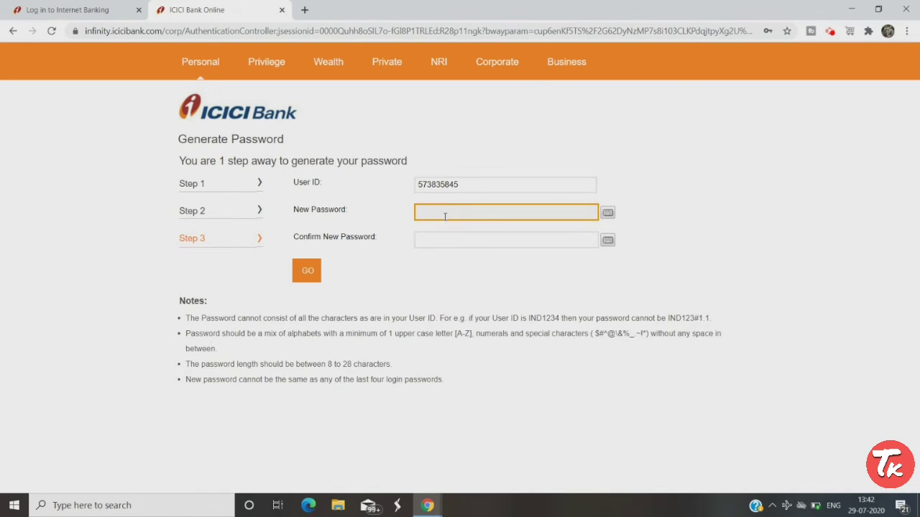
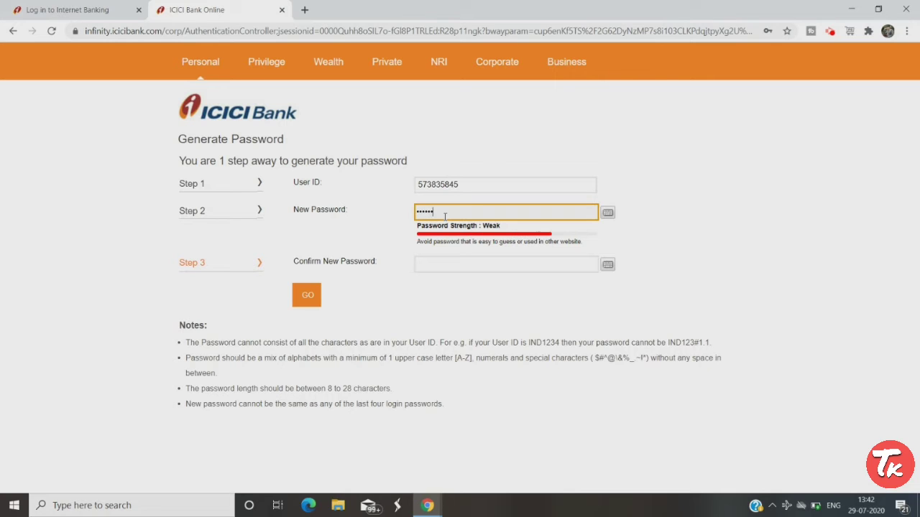
pyautogui.click(444, 258)
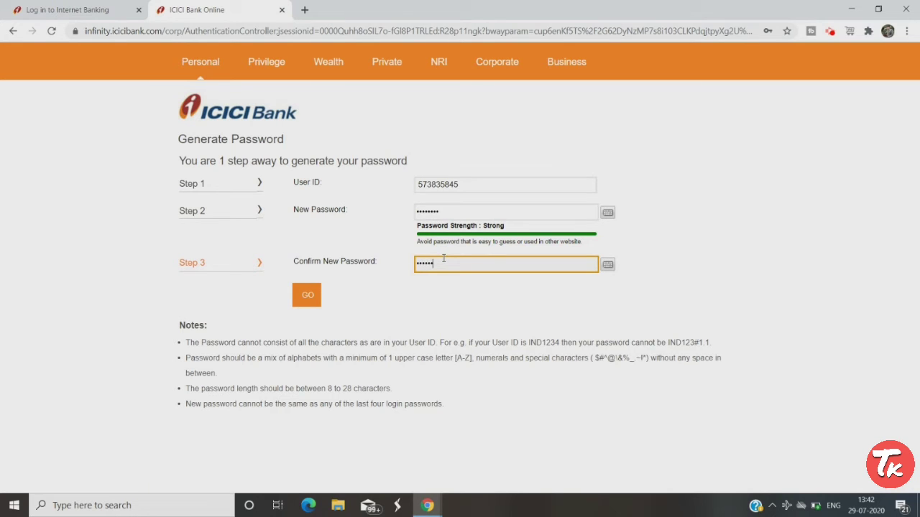
pyautogui.click(307, 297)
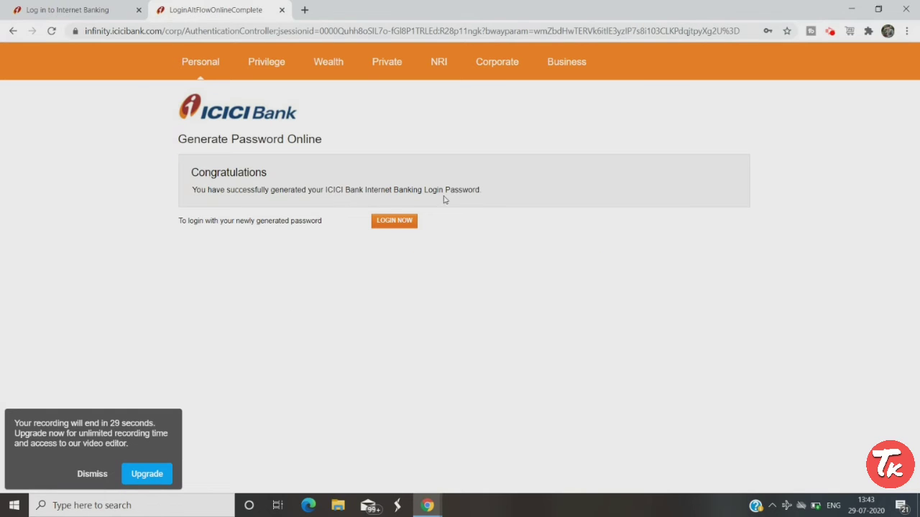
# Step: Go to login with the new password and bring up the User ID and password form
pyautogui.click(402, 223)
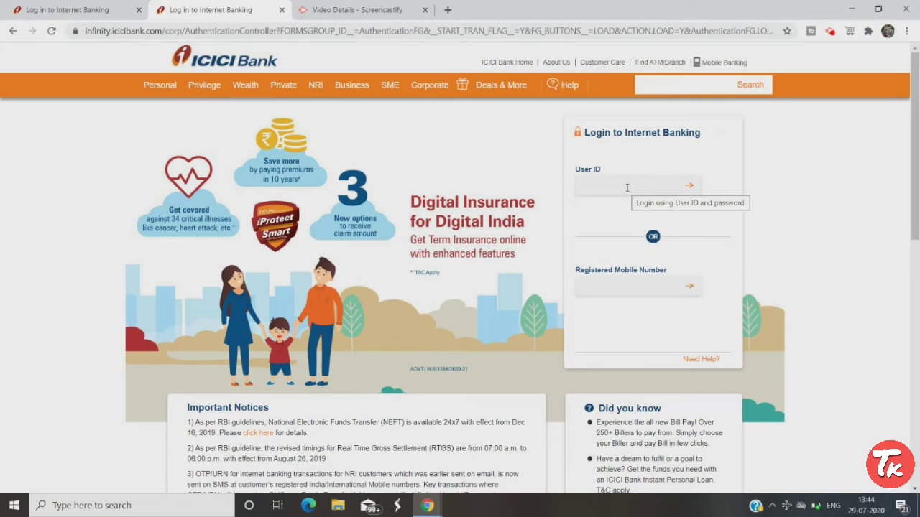
pyautogui.click(628, 183)
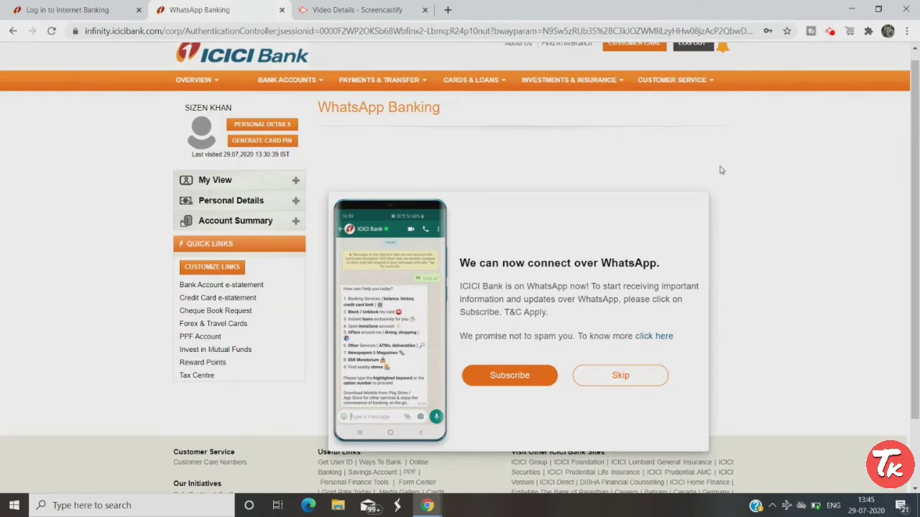
pyautogui.scroll(1, 721, 170)
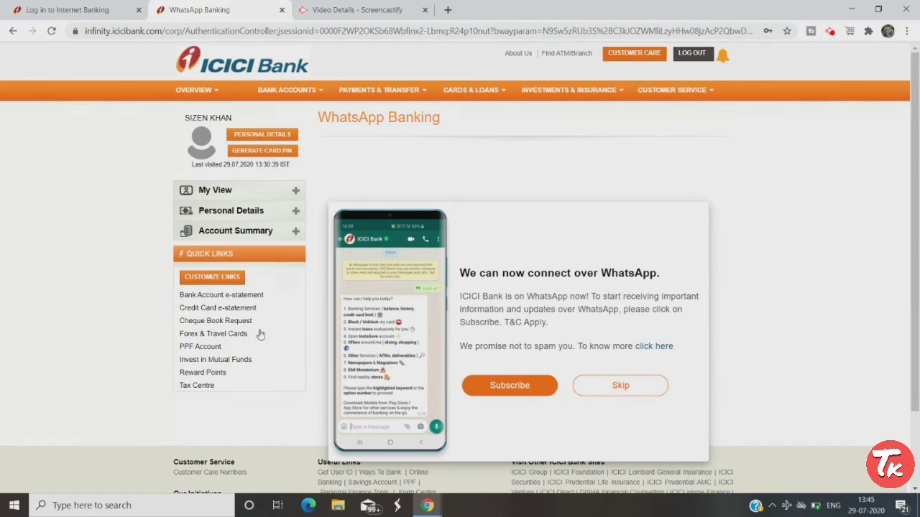
# Step: Skip the WhatsApp banking invitation and open the investment profile questionnaire
pyautogui.click(627, 392)
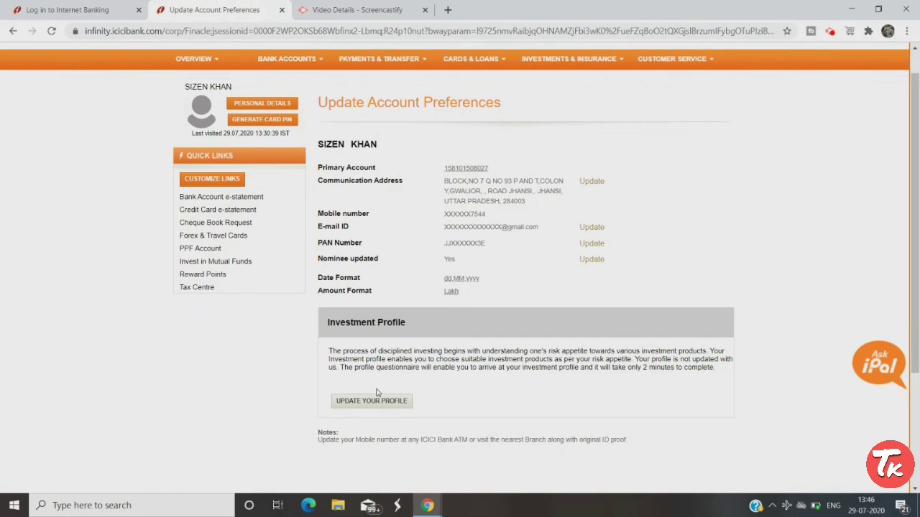
pyautogui.click(367, 396)
# Step: Look over the Risk Profile questionnaire, then show the Personal Details options
pyautogui.click(381, 401)
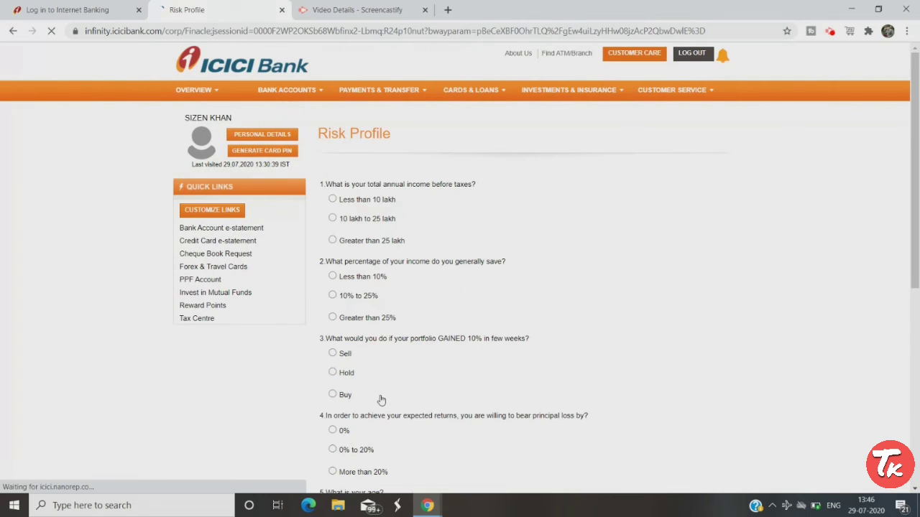
pyautogui.scroll(-5, 417, 290)
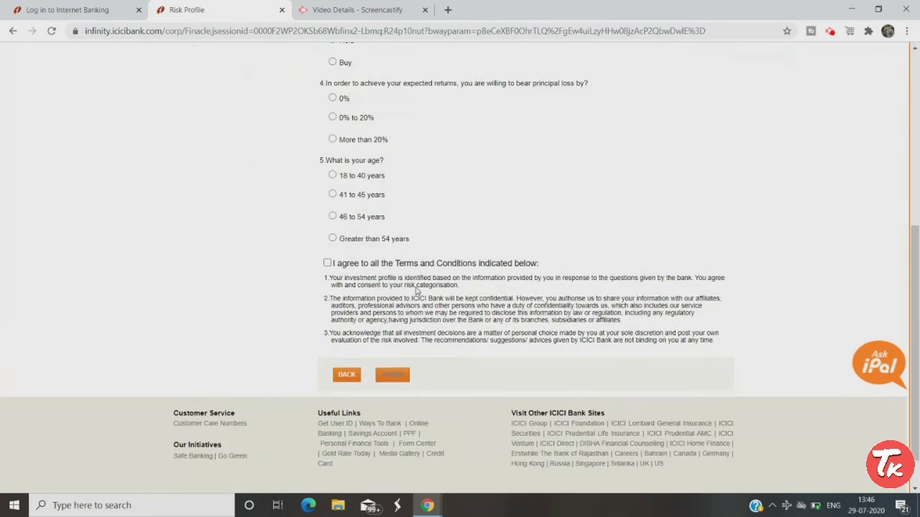
pyautogui.scroll(5, 416, 288)
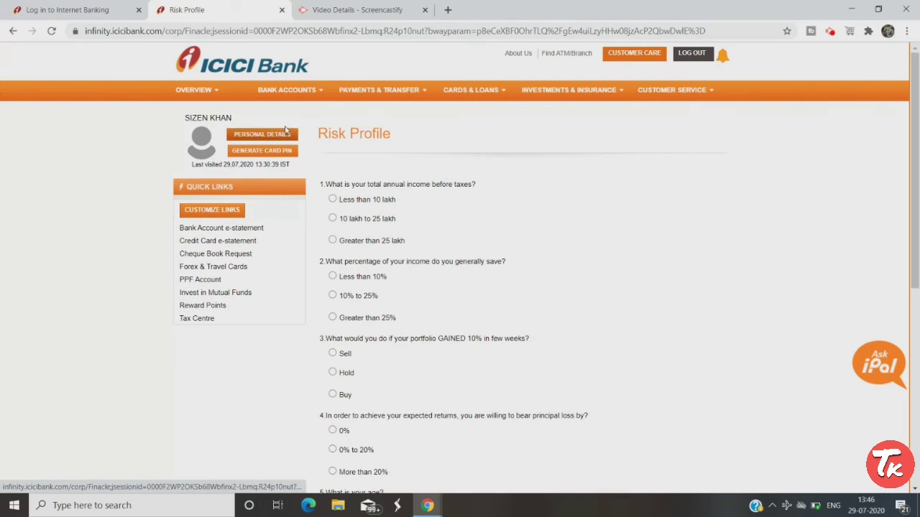
pyautogui.click(285, 133)
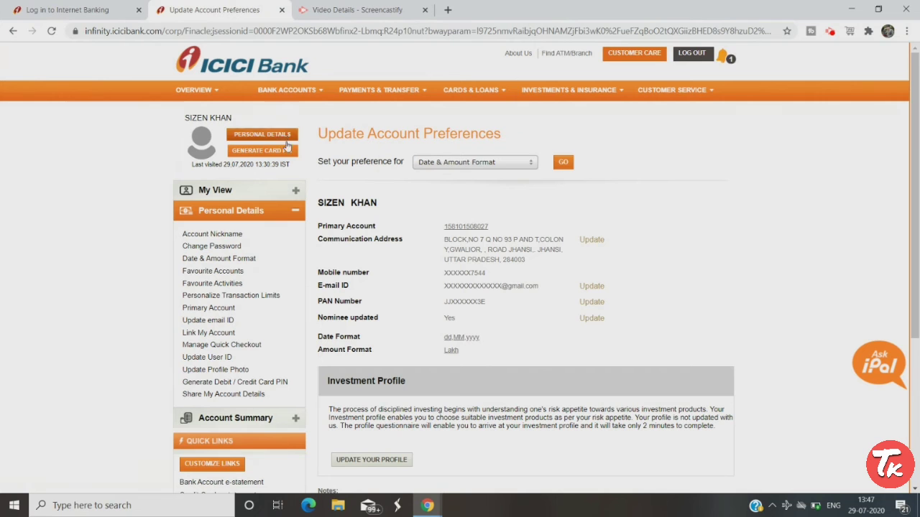
pyautogui.scroll(-2, 476, 272)
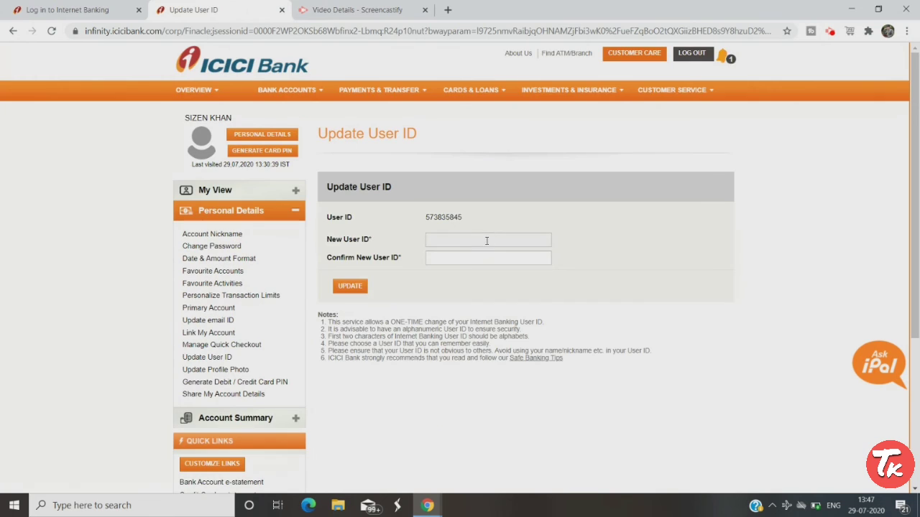
# Step: Enter the new User ID in both fields, removing the stray @ so they match, and submit
pyautogui.click(487, 241)
pyautogui.write('Sizen@123')
pyautogui.click(485, 253)
pyautogui.write('Sizen')
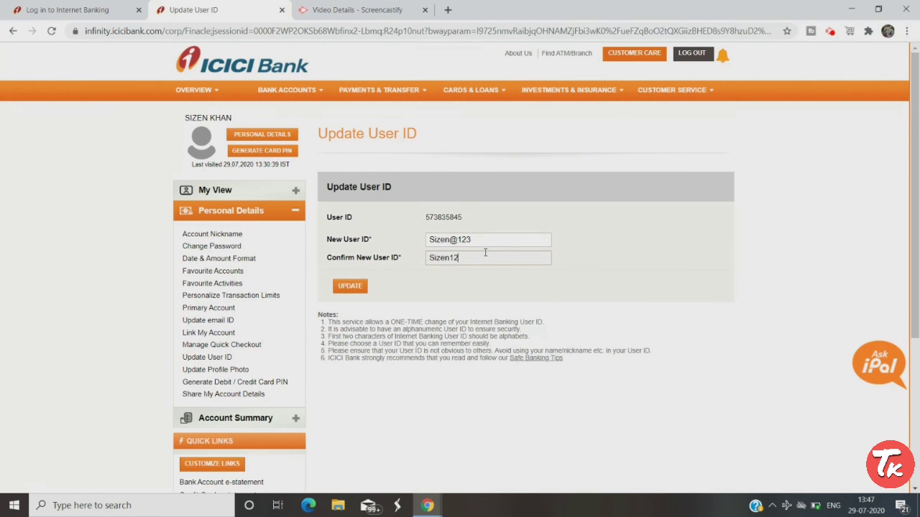
pyautogui.write('123')
pyautogui.click(461, 240)
pyautogui.press('BackSpace')
pyautogui.press('BackSpace')
pyautogui.click(351, 285)
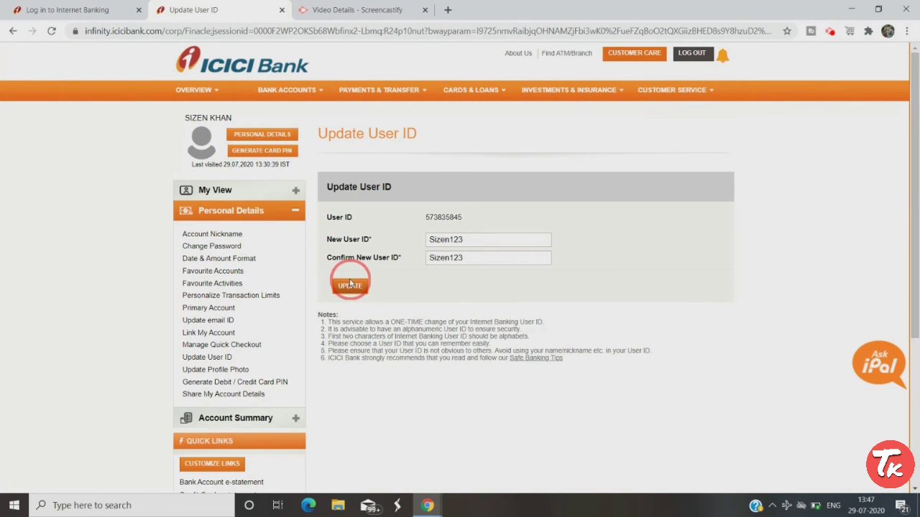